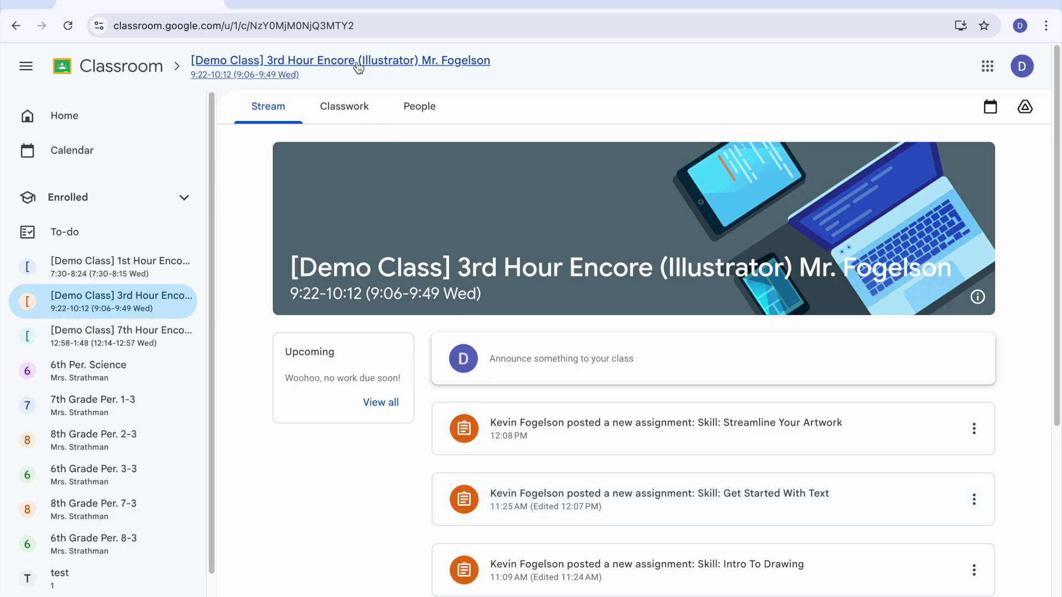
Step: Switch to Illustrator on the web and open the "Streamline your artwork" tutorial from the Get started lessons
{"action": "left_click", "coordinate": [343, 7]}
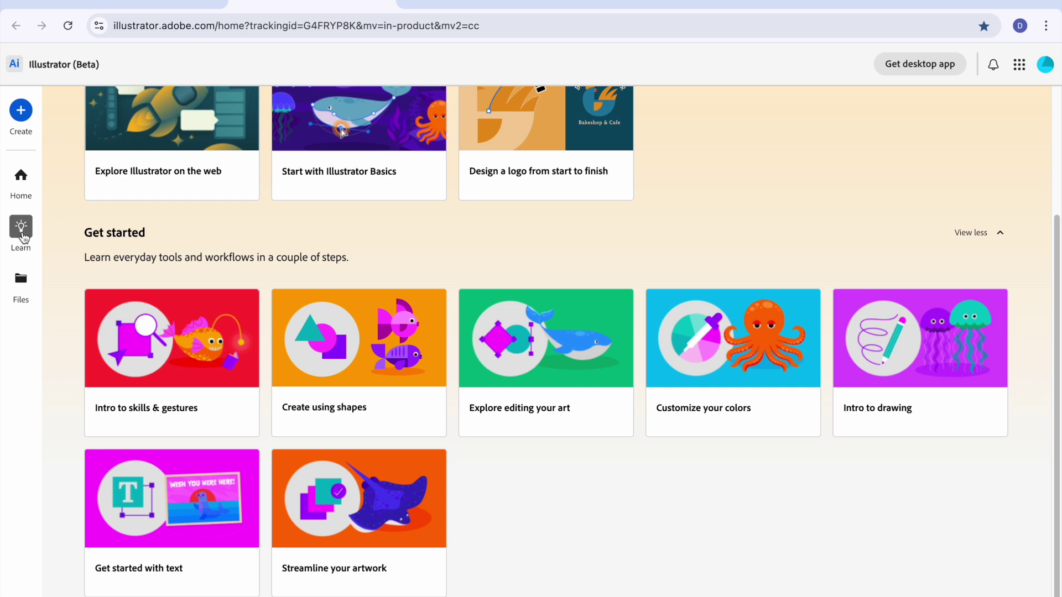
{"action": "left_click", "coordinate": [999, 237]}
{"action": "left_click", "coordinate": [996, 394]}
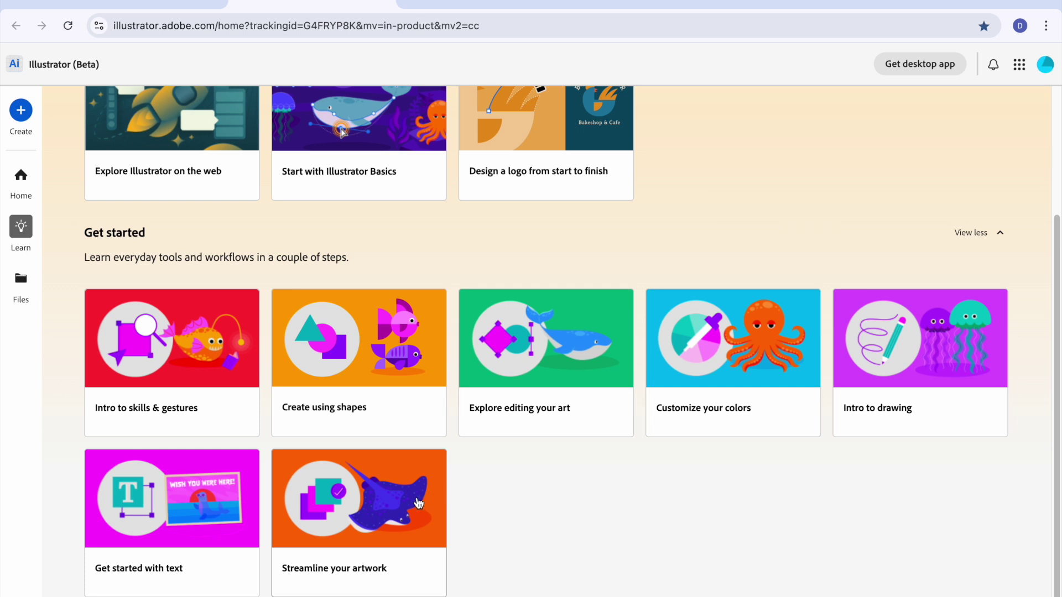
{"action": "left_click", "coordinate": [394, 509]}
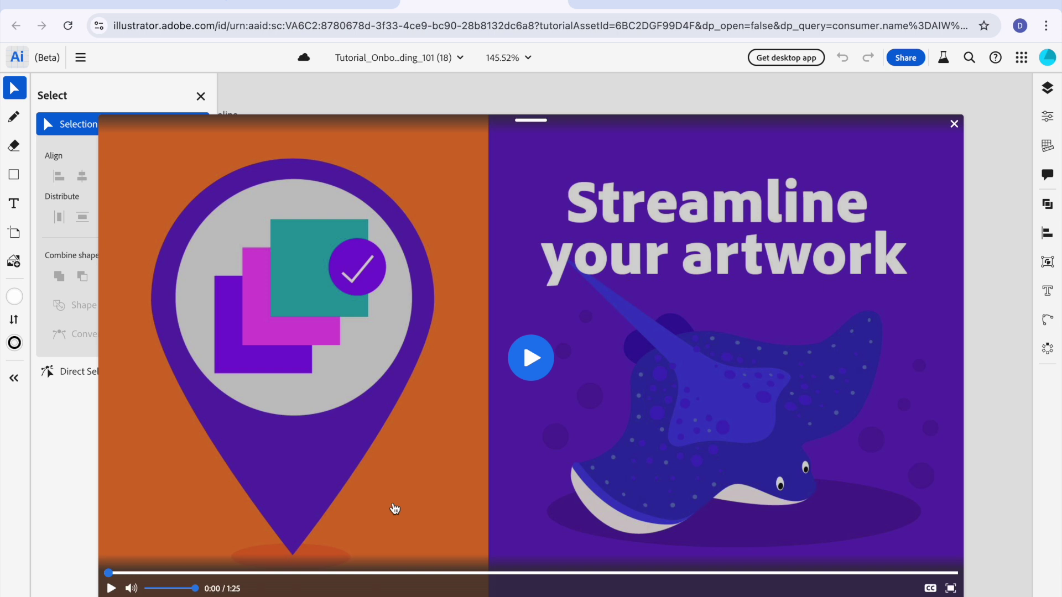
Step: Turn on English captions for the tutorial video and play it in full screen
{"action": "mouse_move", "coordinate": [497, 502]}
{"action": "left_click", "coordinate": [930, 589]}
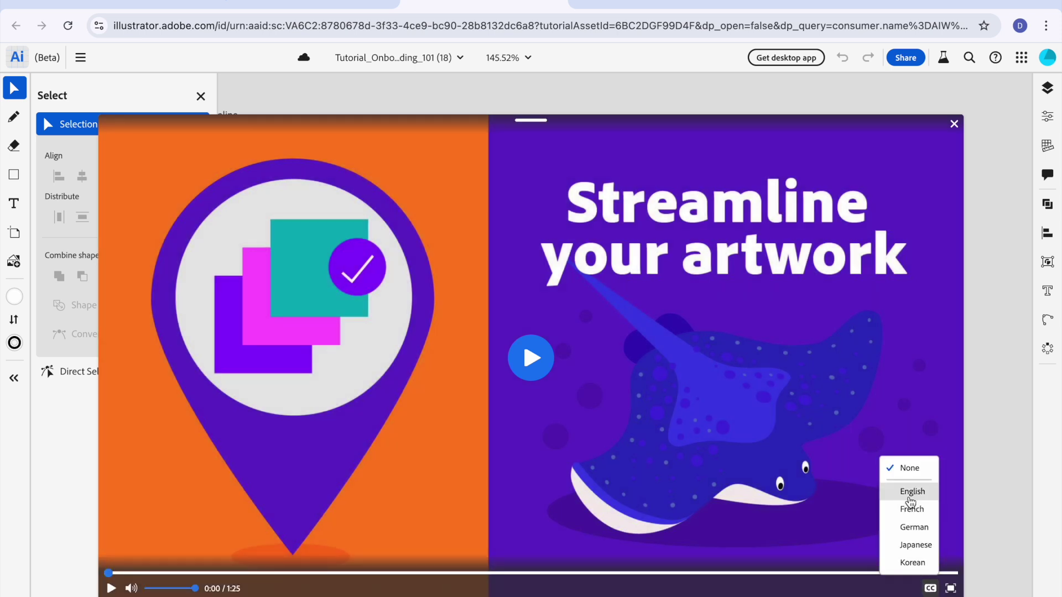
{"action": "left_click", "coordinate": [911, 497]}
{"action": "left_click", "coordinate": [951, 588]}
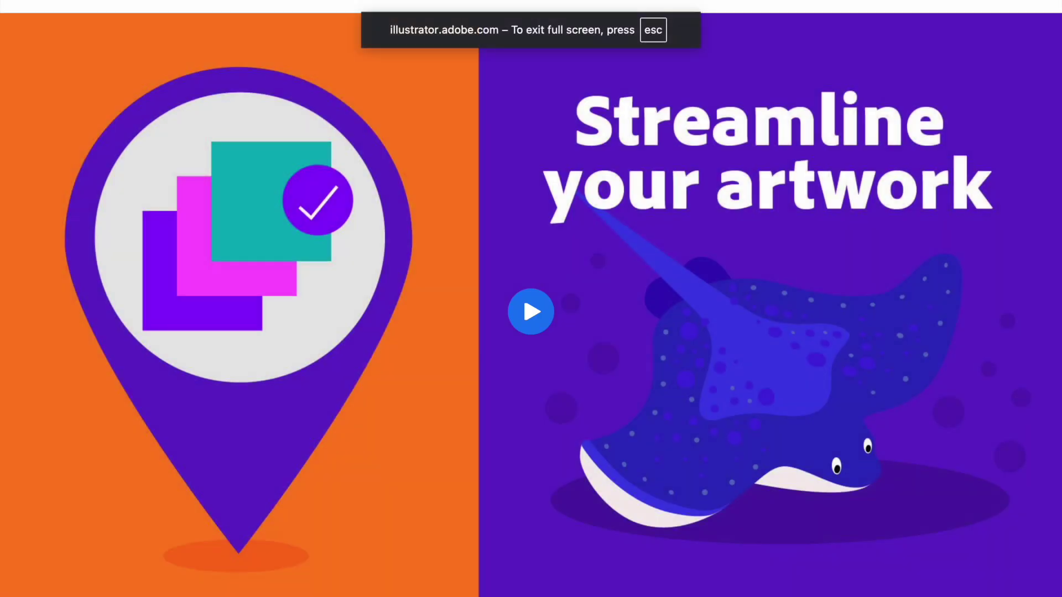
{"action": "key", "text": "space"}
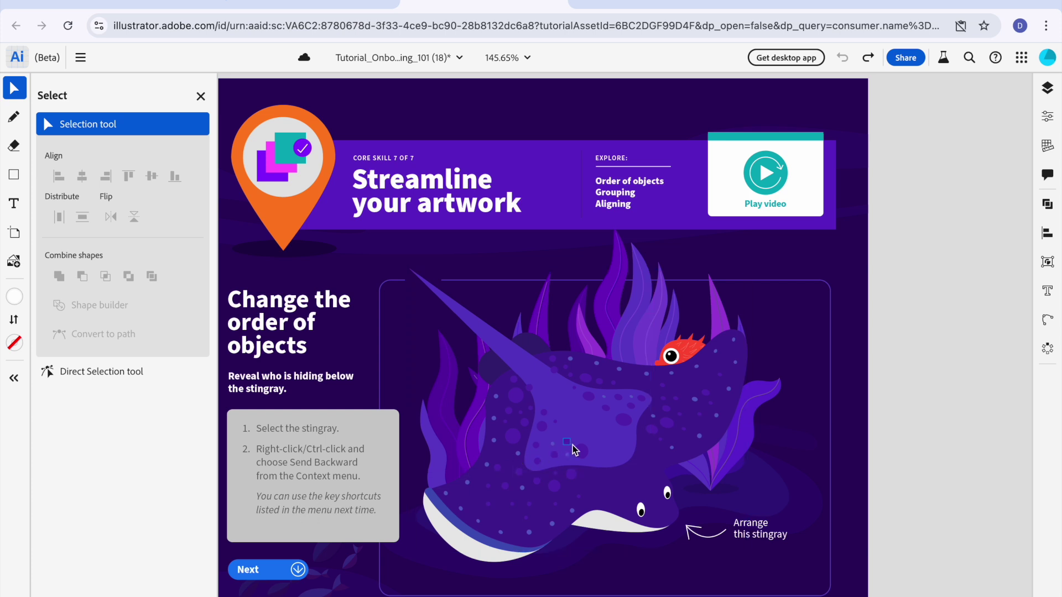
Step: Send the stingray backward one level, deselect it and advance to the Group objects exercise
{"action": "left_click", "coordinate": [590, 454]}
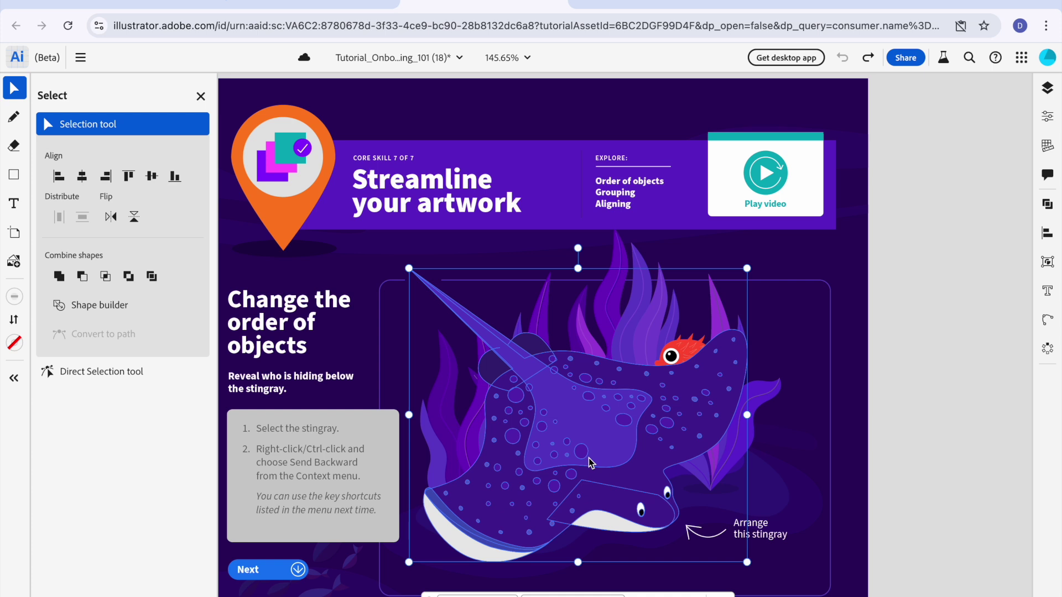
{"action": "right_click", "coordinate": [581, 458]}
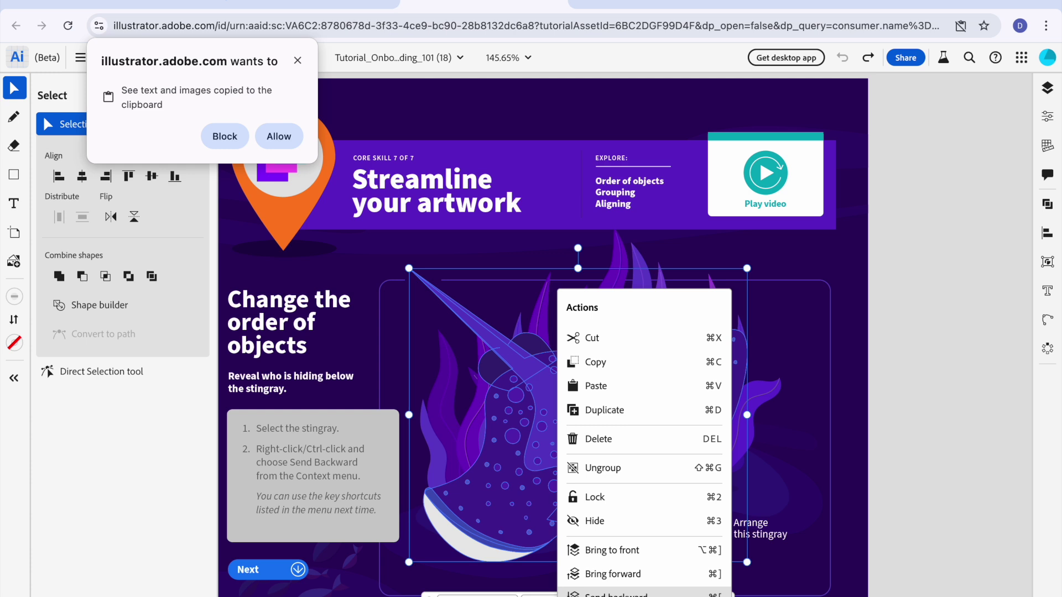
{"action": "left_click", "coordinate": [614, 594]}
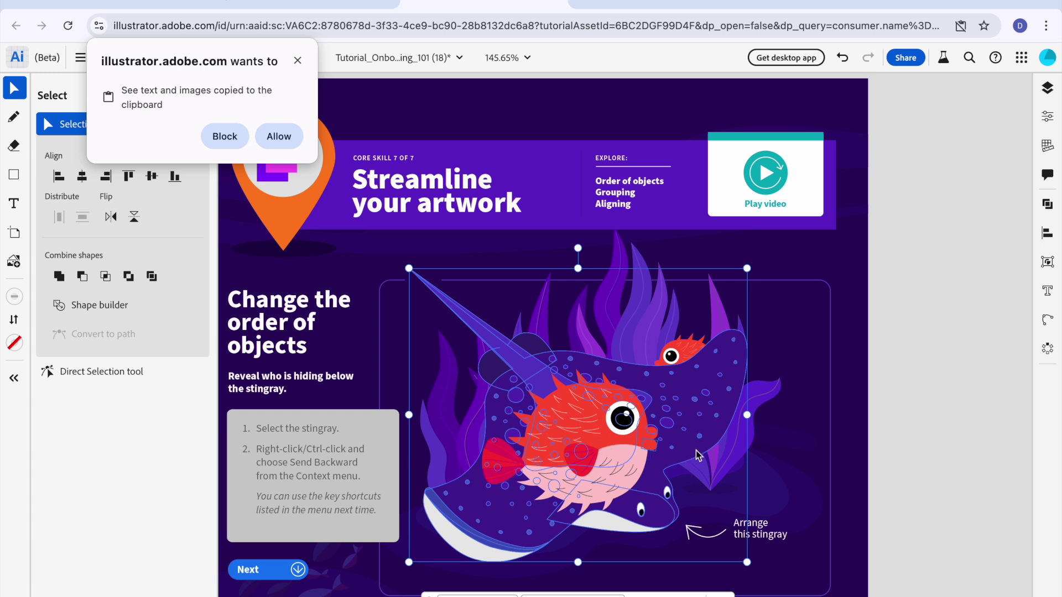
{"action": "left_click", "coordinate": [809, 458]}
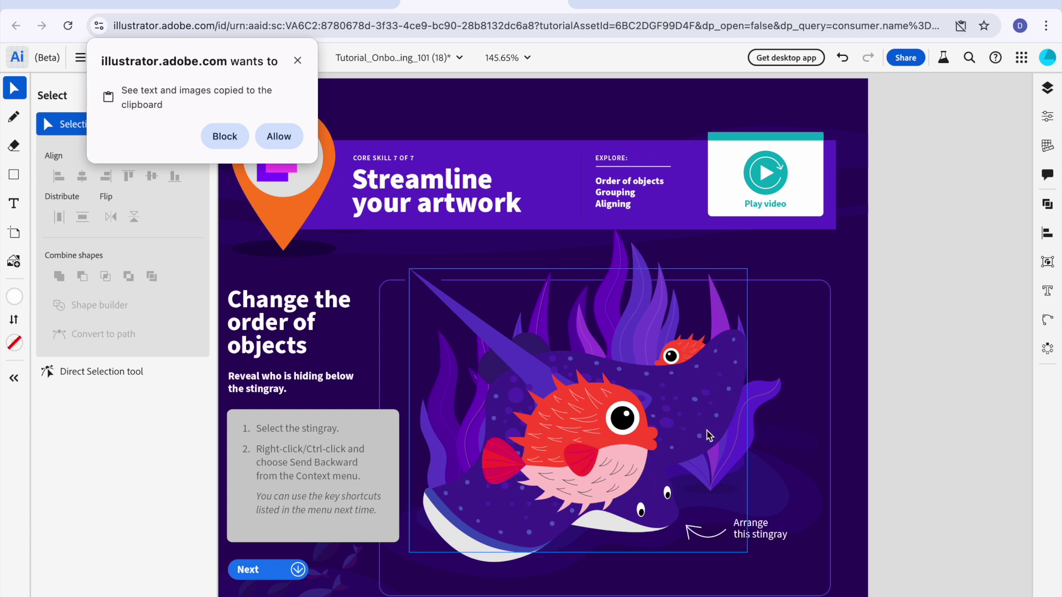
{"action": "left_click", "coordinate": [297, 570]}
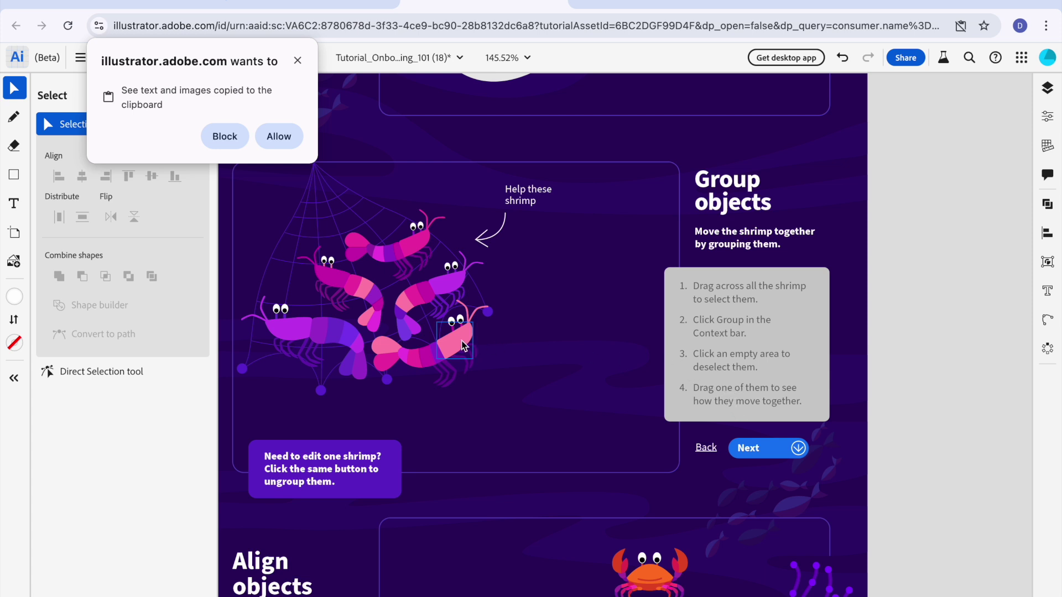
Step: Try moving the lowest pink shrimp on its own, undo the move and deselect it
{"action": "left_click_drag", "start_coordinate": [451, 348], "coordinate": [518, 361]}
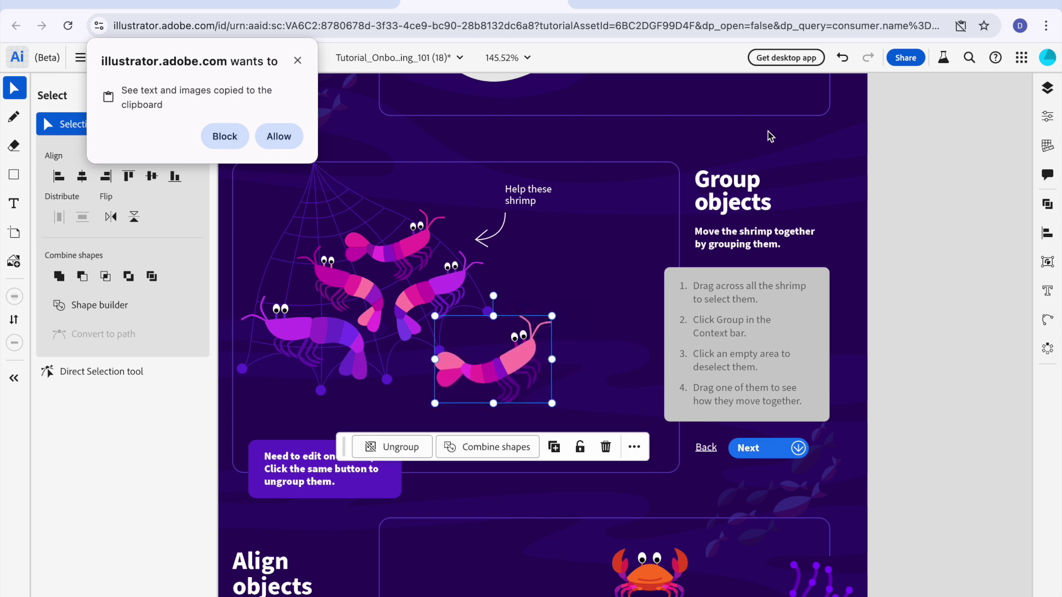
{"action": "left_click", "coordinate": [842, 58]}
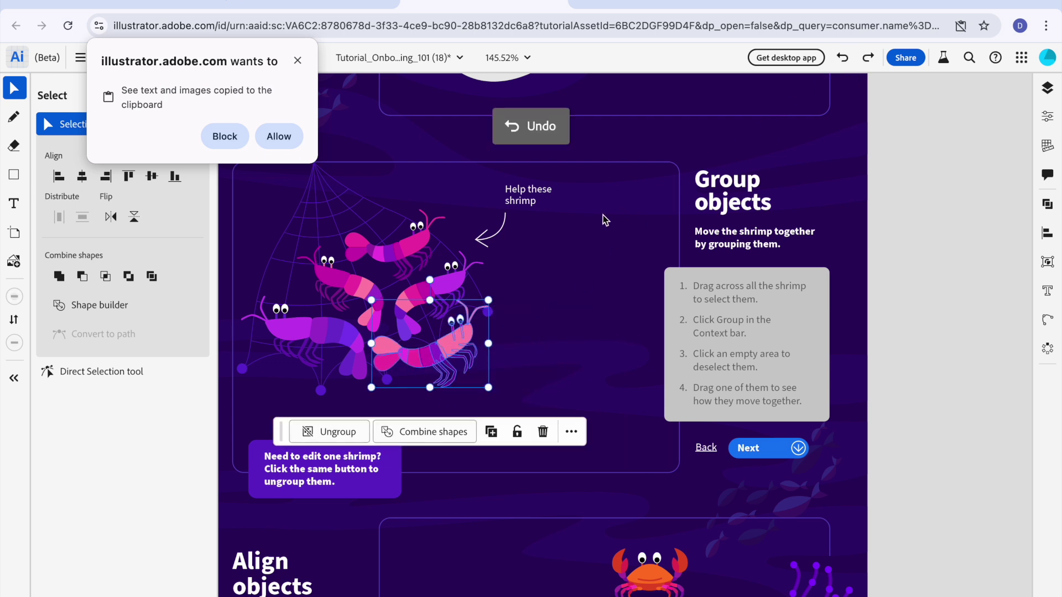
{"action": "left_click", "coordinate": [552, 237]}
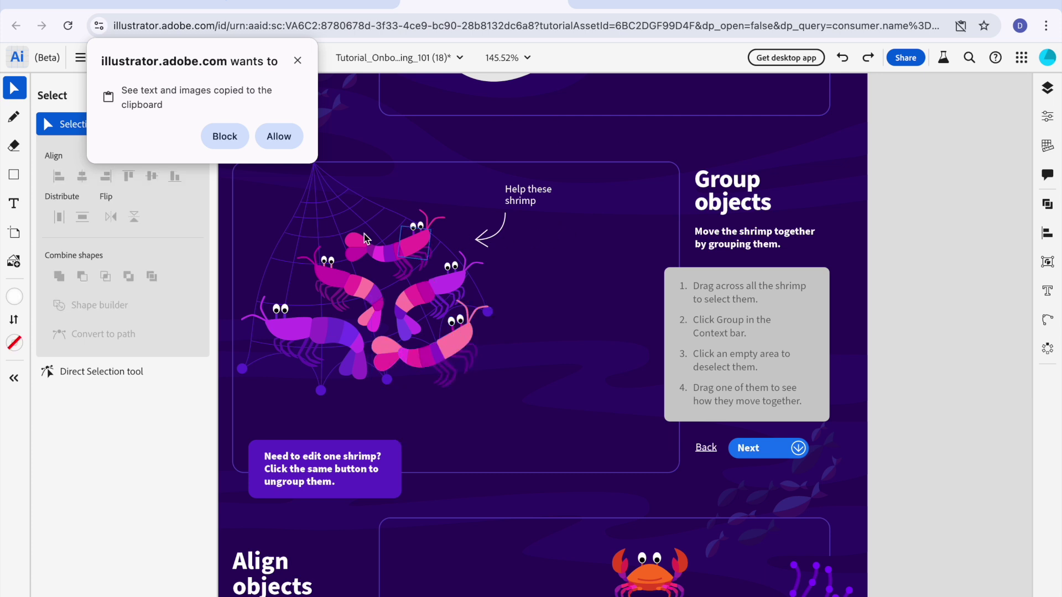
Step: Dismiss the clipboard permission prompt, group all five shrimp together and deselect them
{"action": "left_click", "coordinate": [298, 61]}
{"action": "left_click_drag", "start_coordinate": [252, 208], "coordinate": [506, 402]}
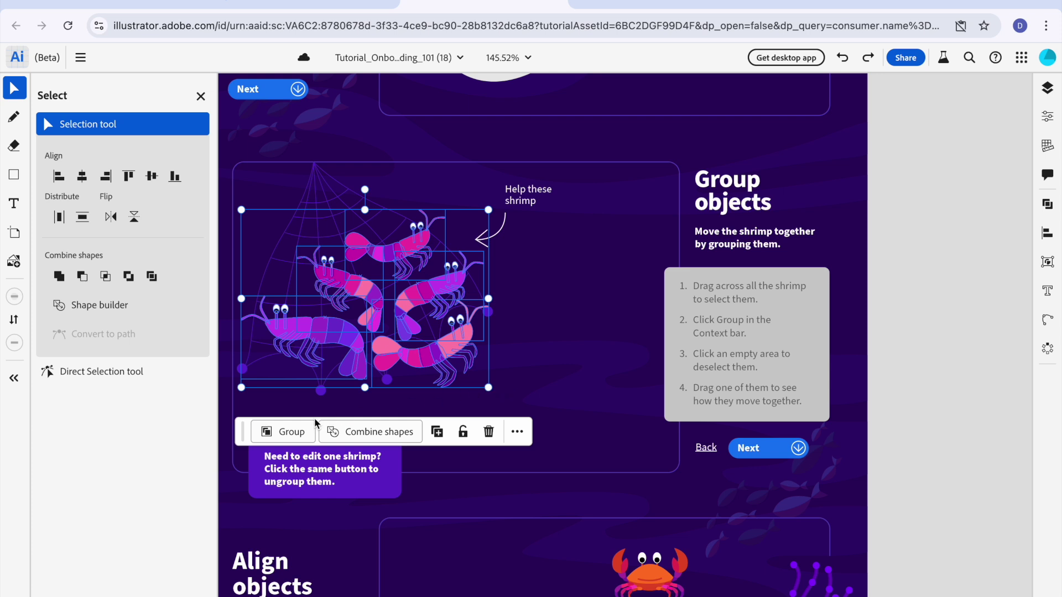
{"action": "left_click", "coordinate": [294, 435]}
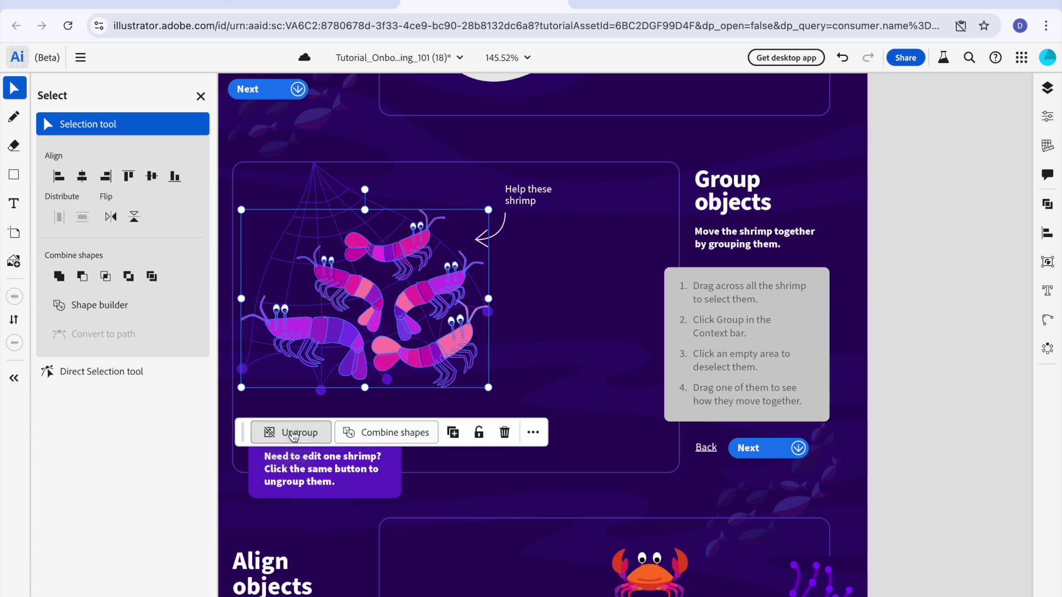
{"action": "left_click", "coordinate": [565, 335]}
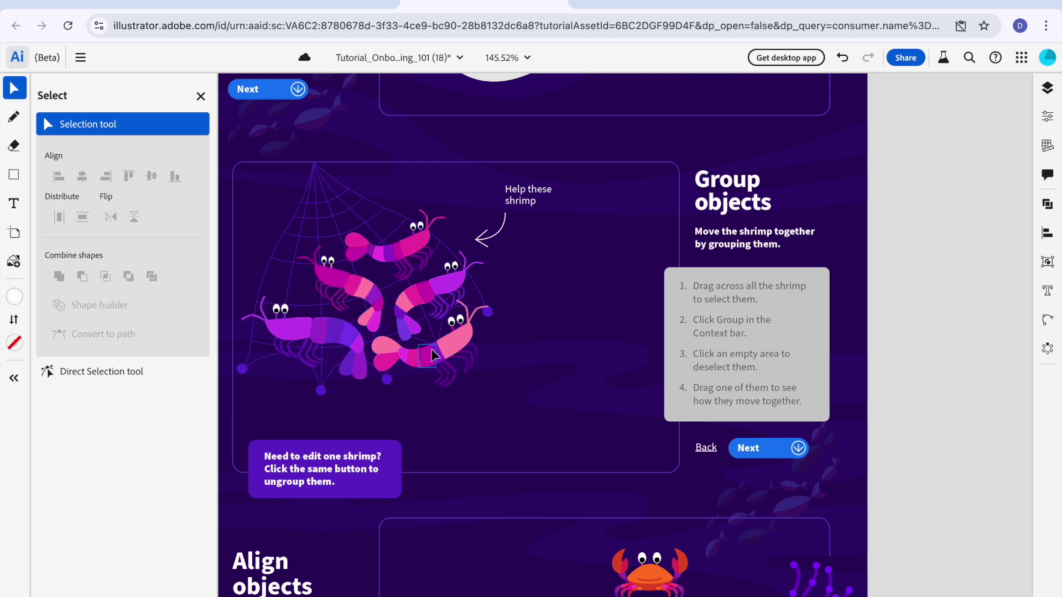
Step: Move the grouped shrimp out of the net to the lower right of the exercise frame and deselect them
{"action": "left_click", "coordinate": [437, 364]}
{"action": "left_click_drag", "start_coordinate": [437, 364], "coordinate": [609, 431]}
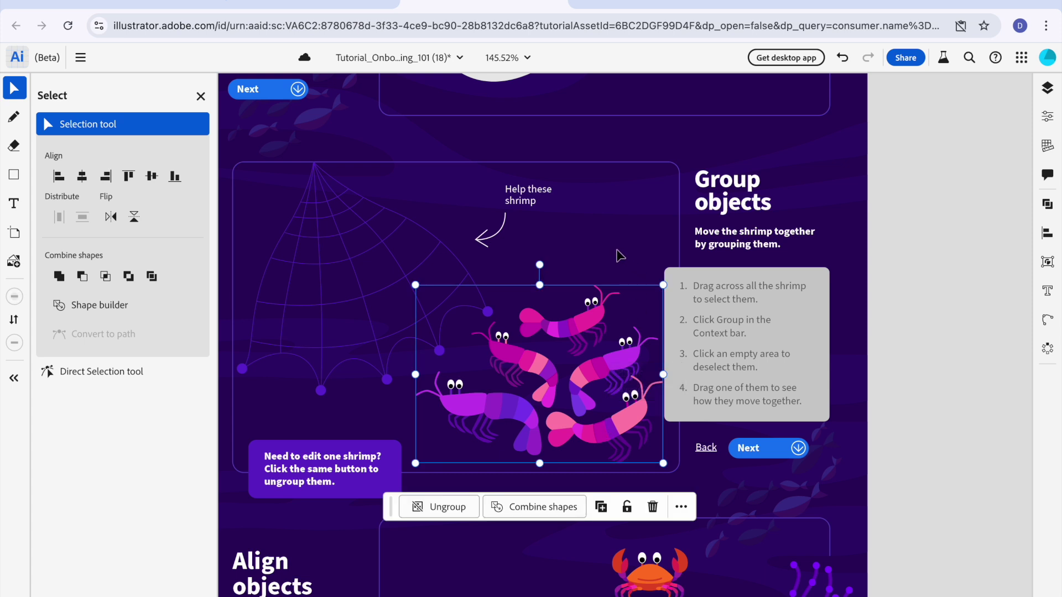
{"action": "left_click", "coordinate": [619, 255]}
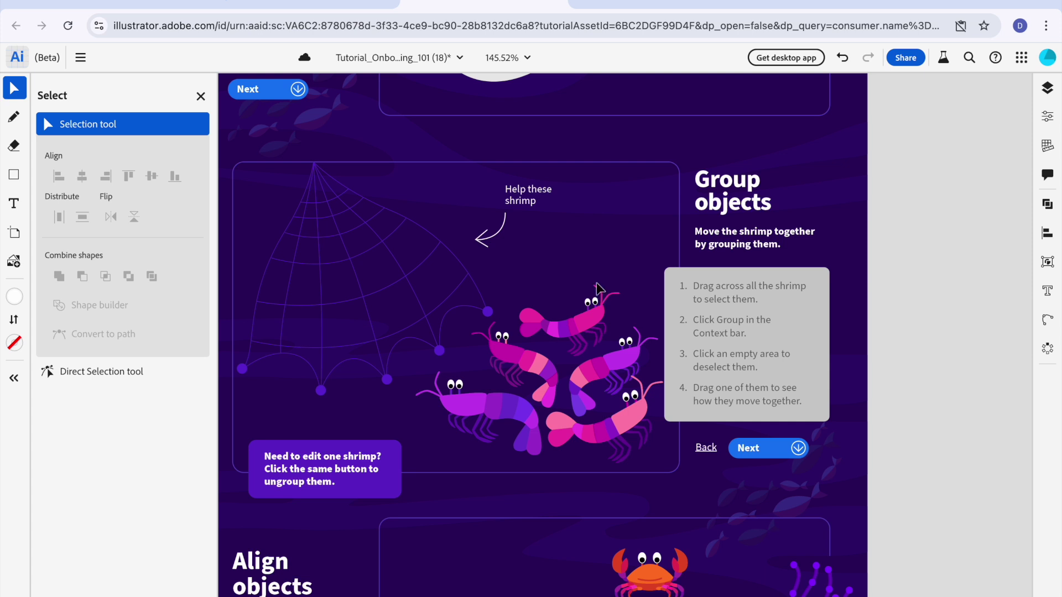
Step: Ungroup the shrimp and rotate only the purple shrimp slightly counterclockwise
{"action": "scroll", "coordinate": [416, 434], "scroll_direction": "down", "scroll_amount": 1}
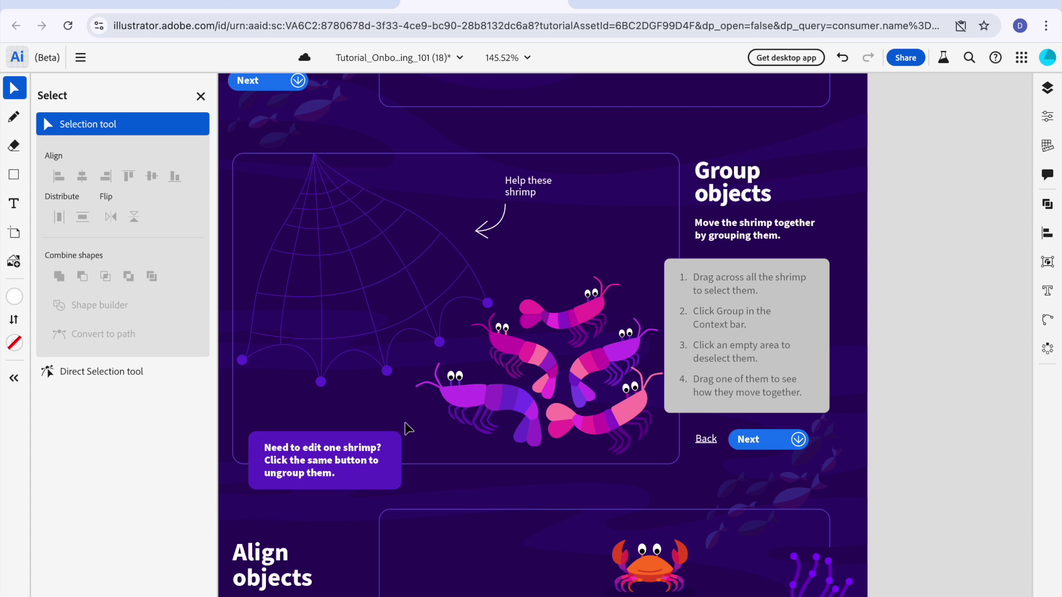
{"action": "left_click", "coordinate": [520, 360]}
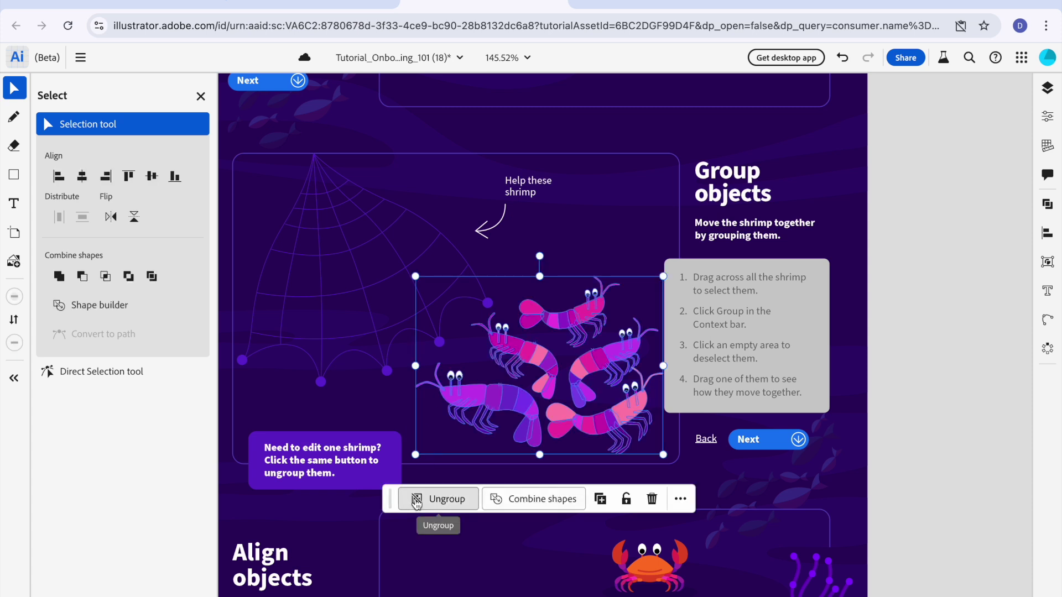
{"action": "left_click", "coordinate": [416, 501]}
{"action": "left_click", "coordinate": [375, 410]}
{"action": "left_click", "coordinate": [466, 408]}
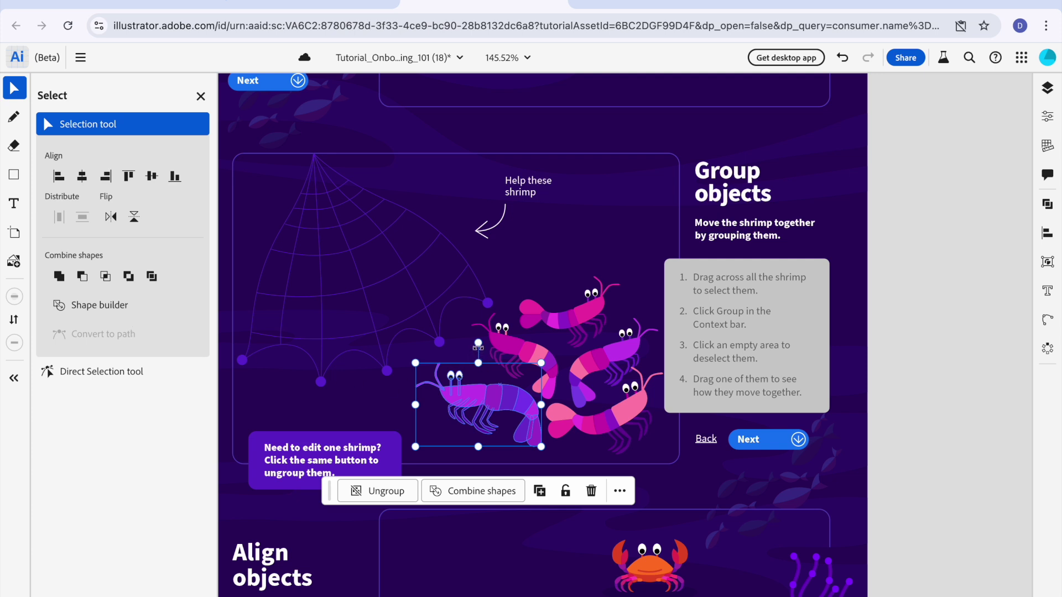
{"action": "left_click_drag", "start_coordinate": [478, 344], "coordinate": [465, 351]}
Step: Group all five shrimp again and deselect them
{"action": "left_click", "coordinate": [430, 273]}
{"action": "left_click_drag", "start_coordinate": [416, 263], "coordinate": [578, 470]}
{"action": "left_click", "coordinate": [431, 498]}
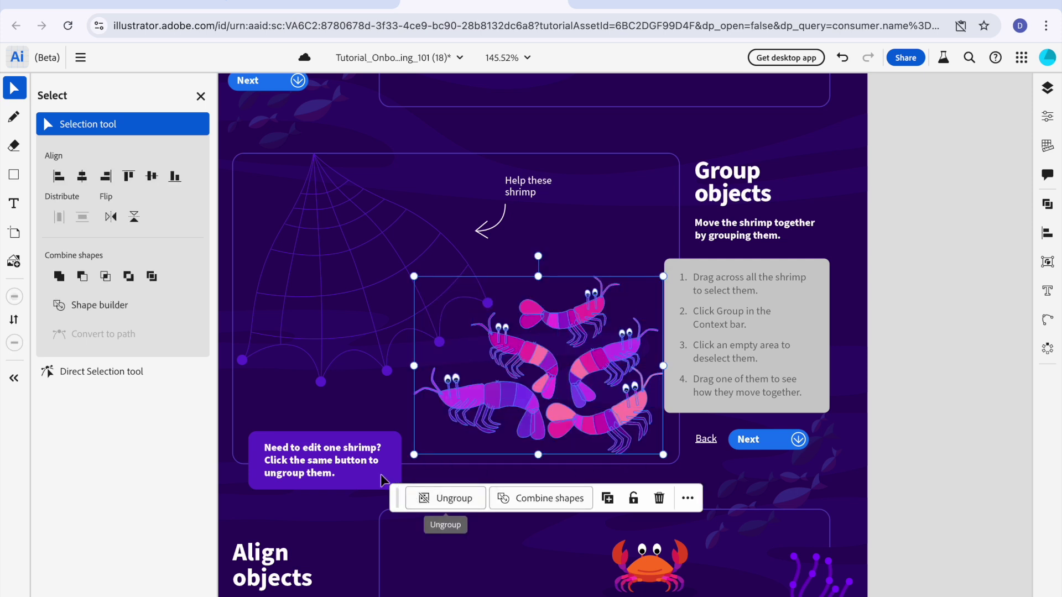
{"action": "left_click", "coordinate": [269, 395]}
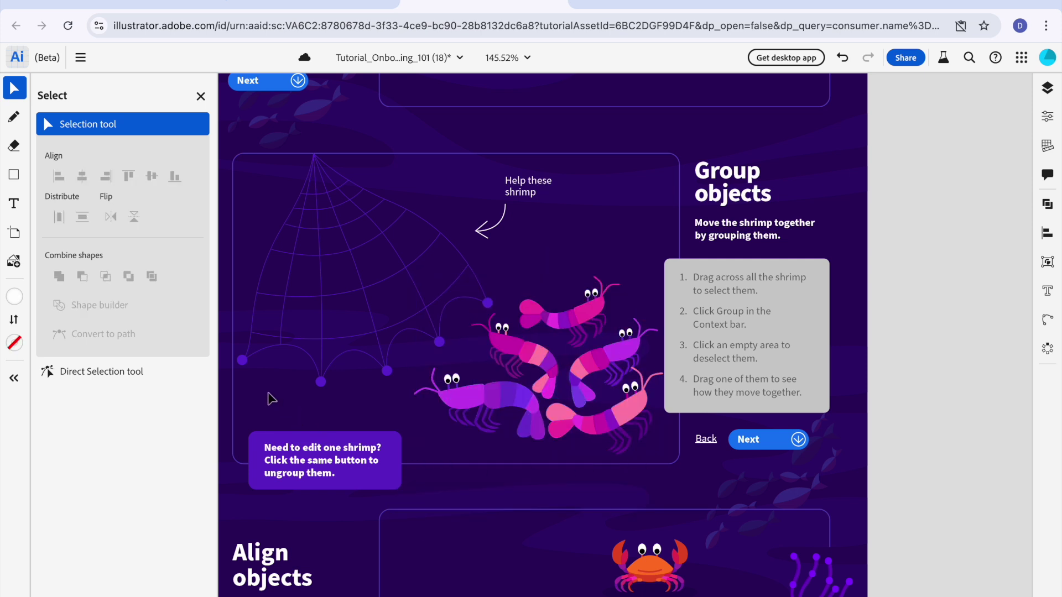
Step: Select all four crabs in the Align objects exercise
{"action": "scroll", "coordinate": [400, 464], "scroll_direction": "down", "scroll_amount": 5}
{"action": "scroll", "coordinate": [398, 463], "scroll_direction": "down", "scroll_amount": 4}
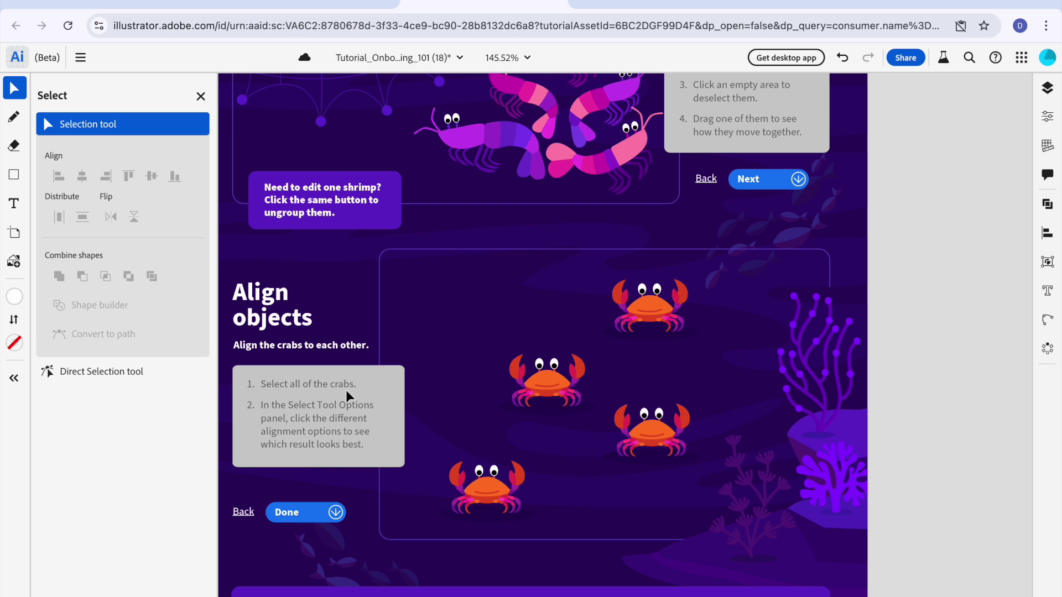
{"action": "left_click_drag", "start_coordinate": [452, 273], "coordinate": [733, 530]}
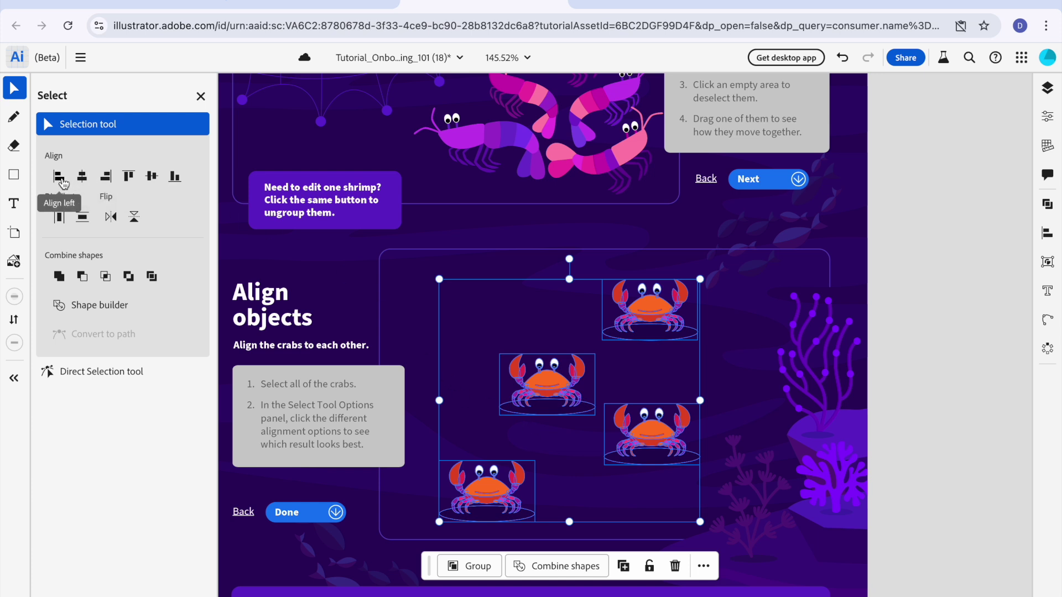
Step: Try aligning the selected crabs to the left, horizontal center and right, undoing each alignment
{"action": "left_click", "coordinate": [60, 177]}
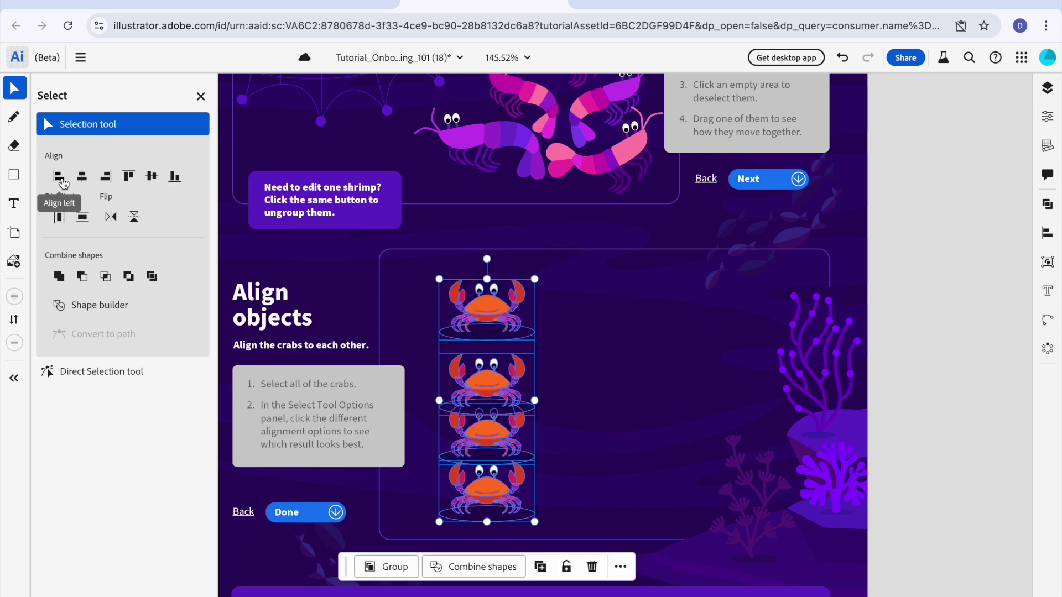
{"action": "left_click", "coordinate": [842, 57]}
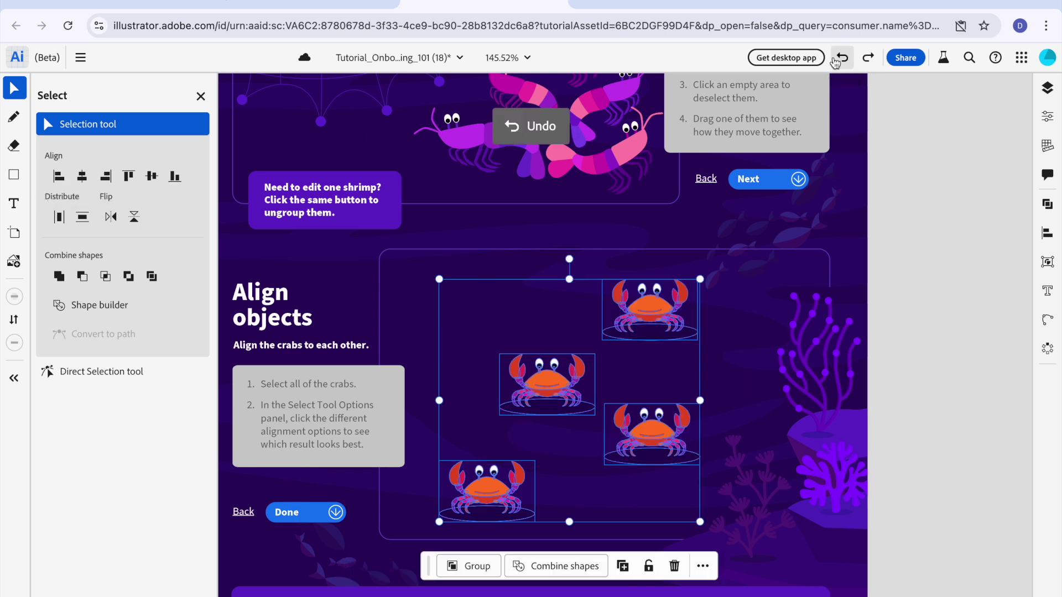
{"action": "left_click", "coordinate": [82, 176]}
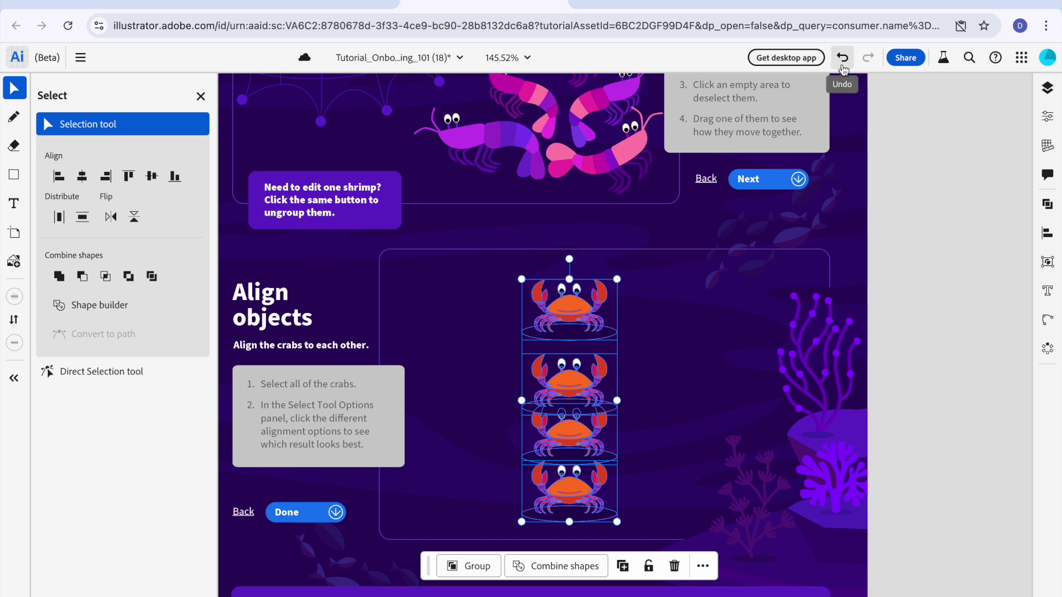
{"action": "left_click", "coordinate": [842, 58]}
{"action": "left_click", "coordinate": [105, 176]}
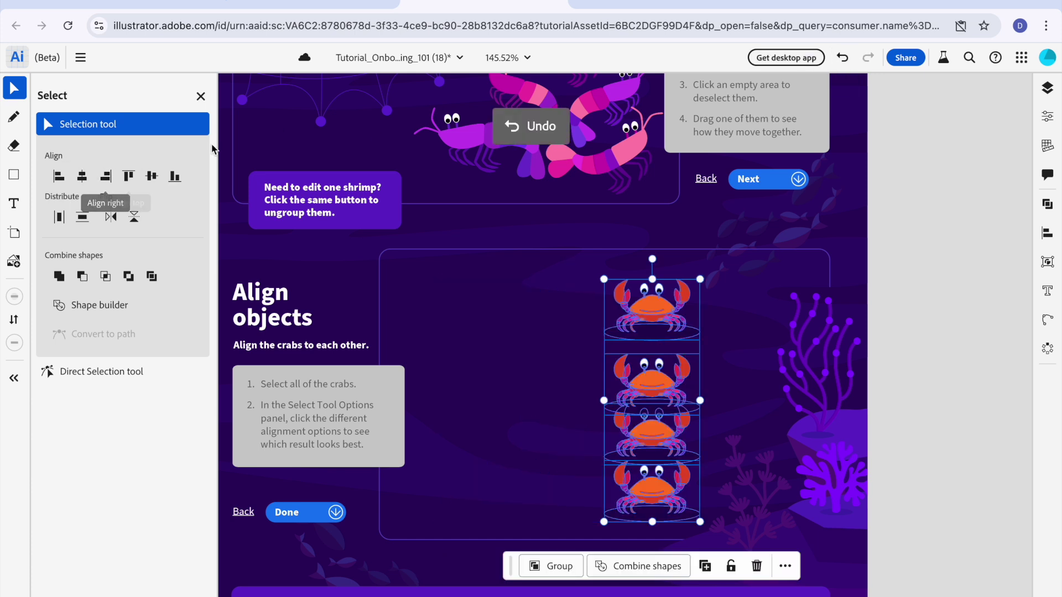
{"action": "left_click", "coordinate": [842, 57]}
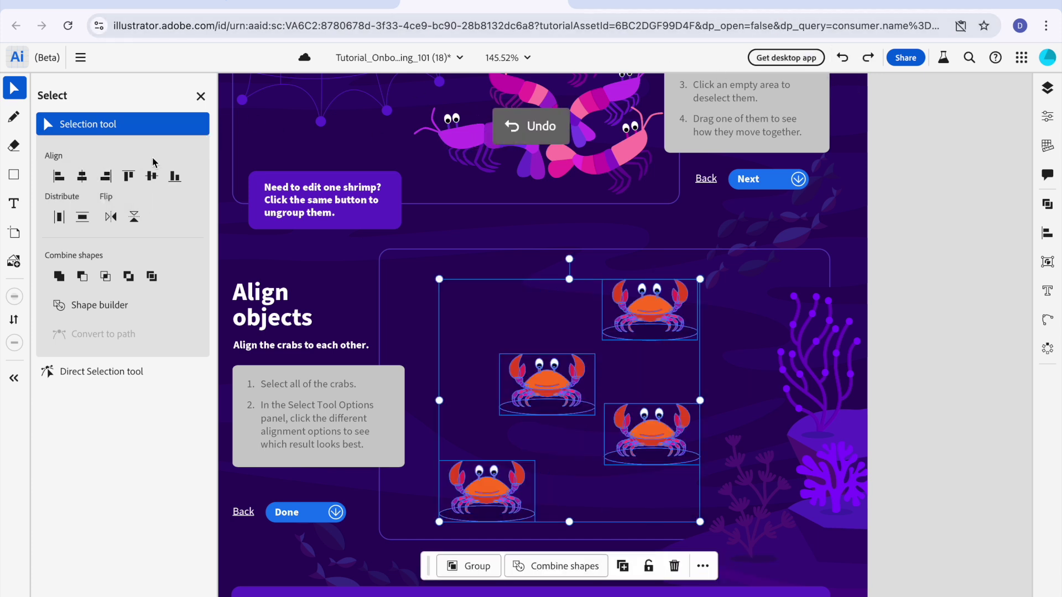
Step: Try aligning the selected crabs to the top, vertical center and bottom, undoing each alignment
{"action": "left_click", "coordinate": [140, 176]}
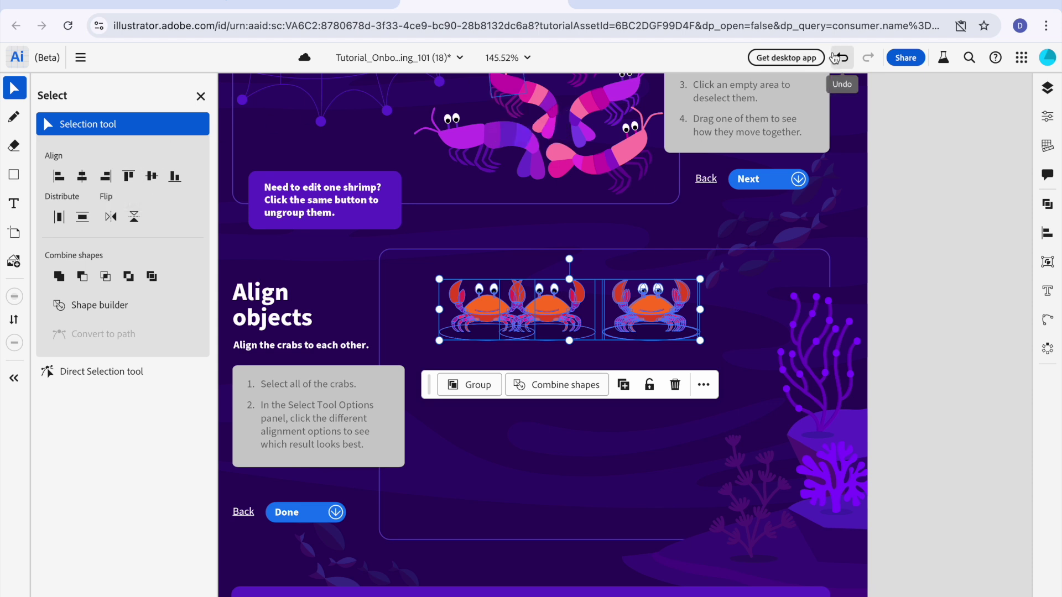
{"action": "left_click", "coordinate": [840, 57]}
{"action": "left_click", "coordinate": [175, 175]}
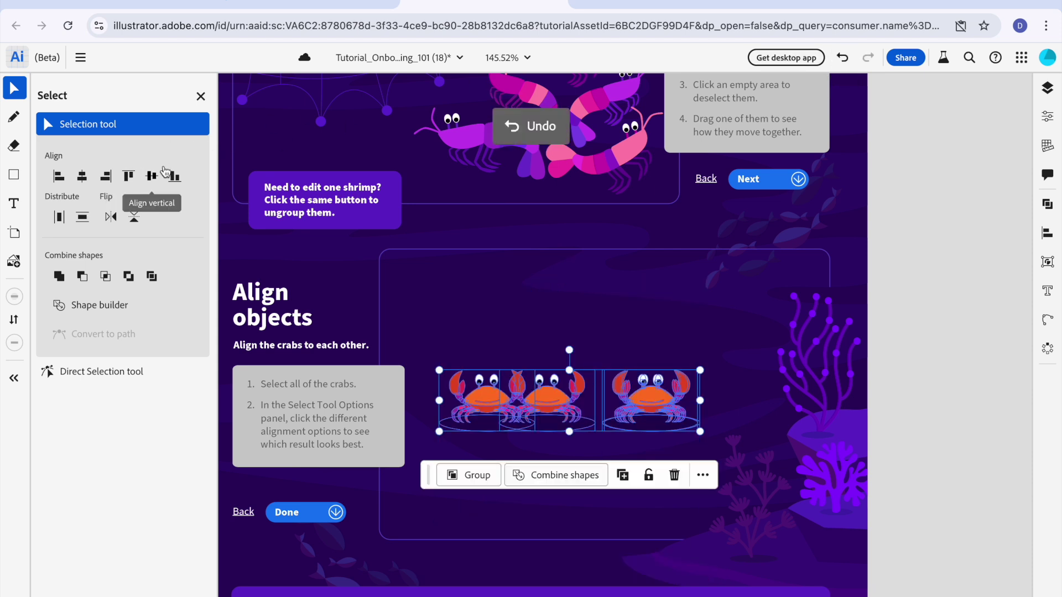
{"action": "left_click", "coordinate": [842, 58]}
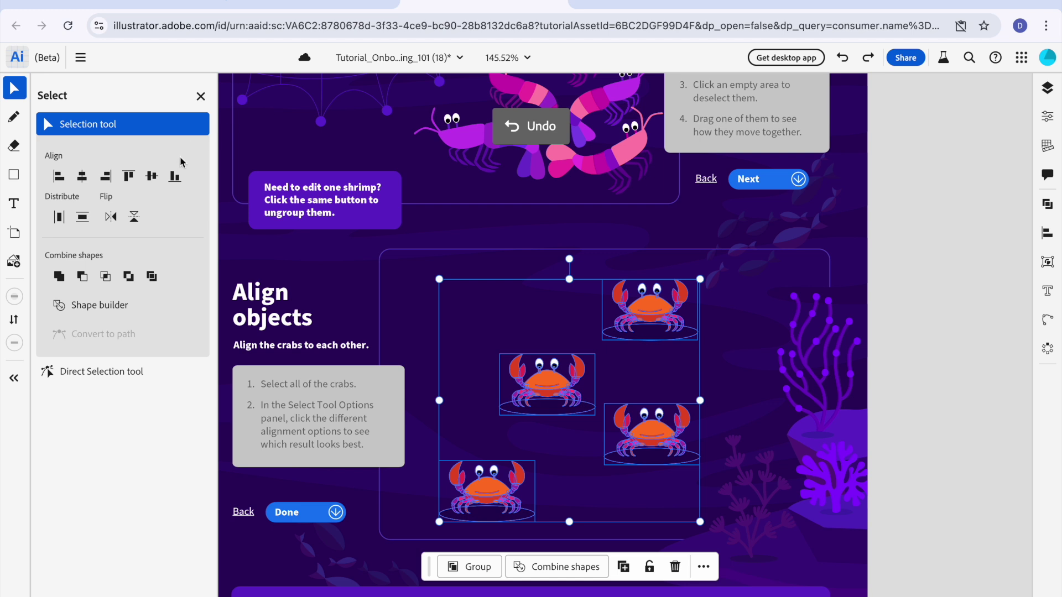
{"action": "left_click", "coordinate": [175, 176]}
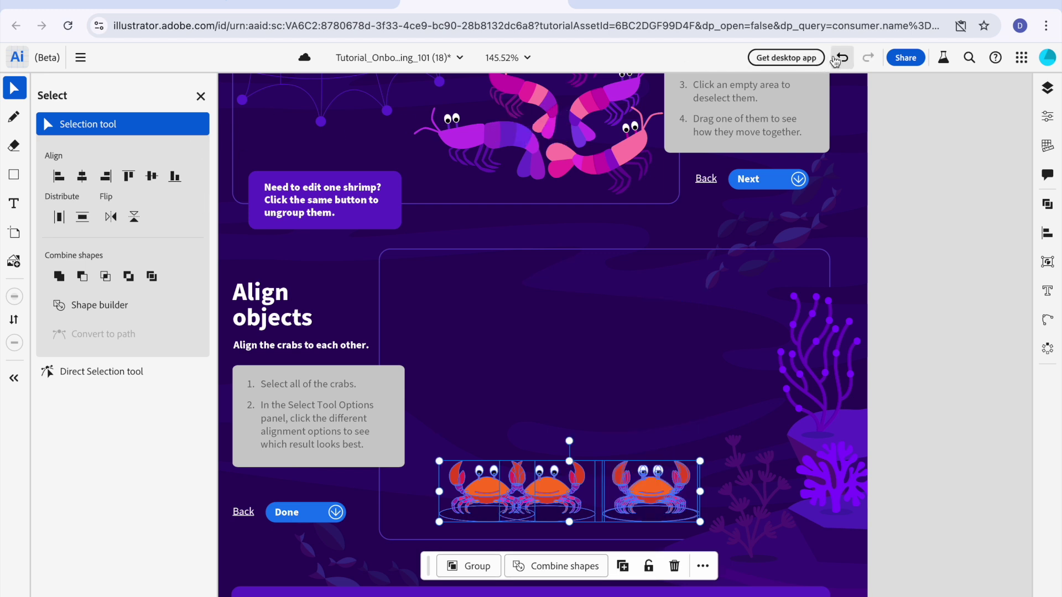
{"action": "left_click", "coordinate": [841, 57]}
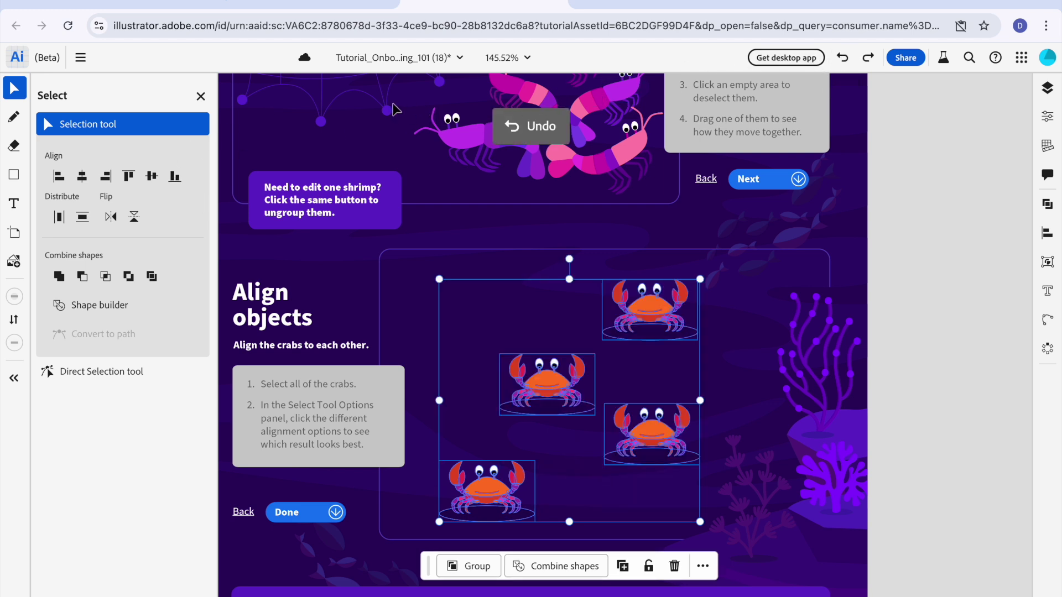
Step: Align the four crabs by their horizontal centers, deselect them and finish the Align objects exercise
{"action": "left_click", "coordinate": [81, 176]}
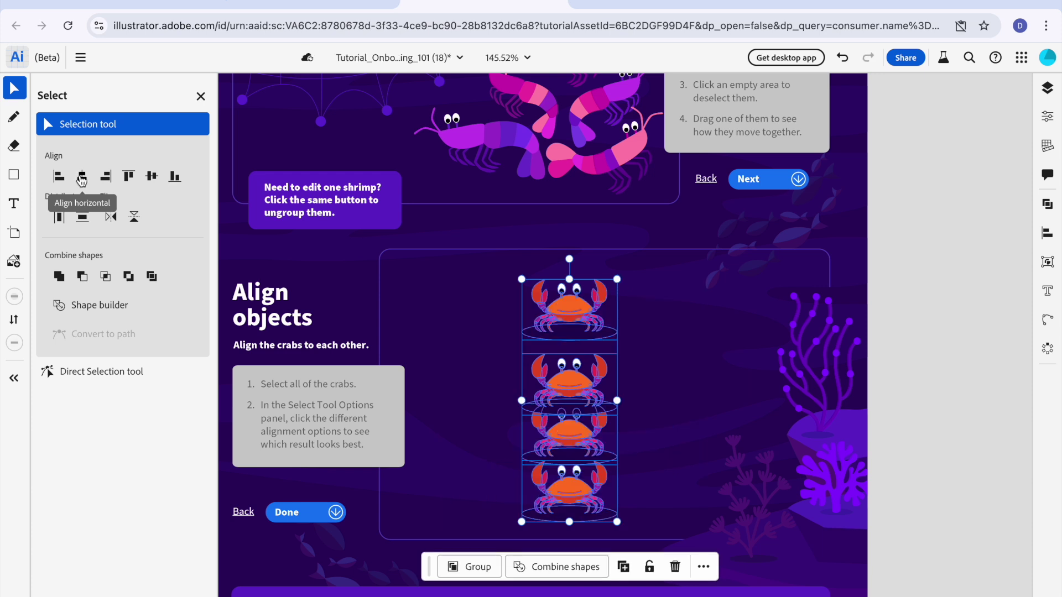
{"action": "left_click", "coordinate": [424, 277]}
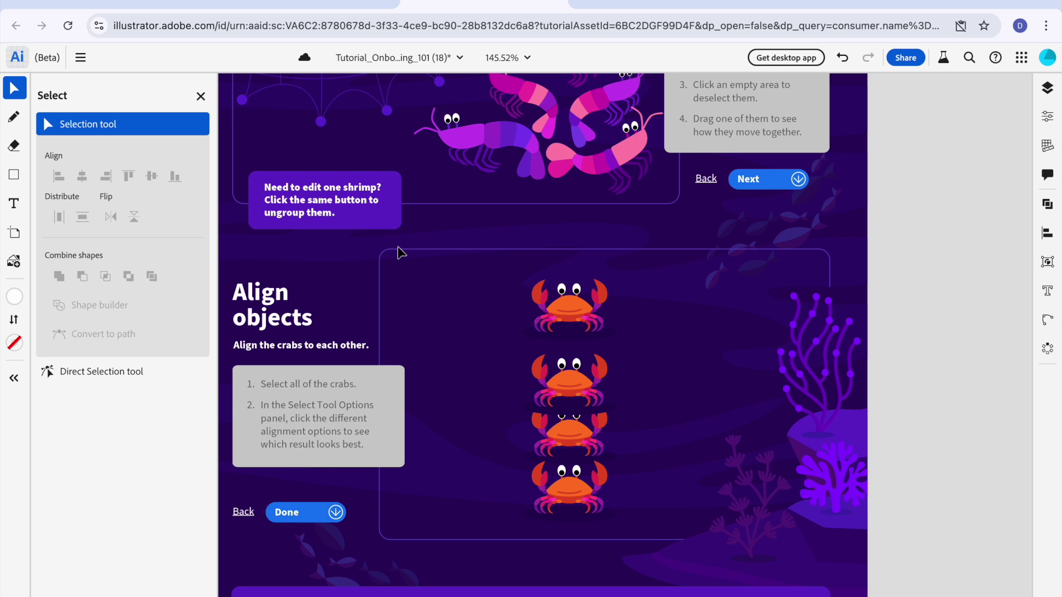
{"action": "left_click", "coordinate": [322, 512]}
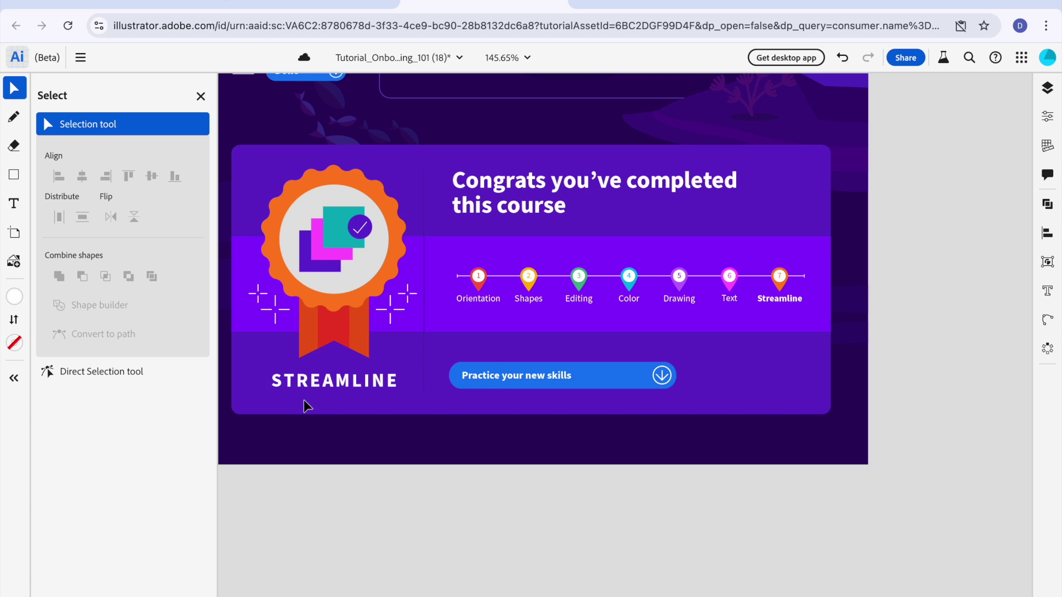
Step: Save the tutorial document
{"action": "left_click", "coordinate": [80, 58]}
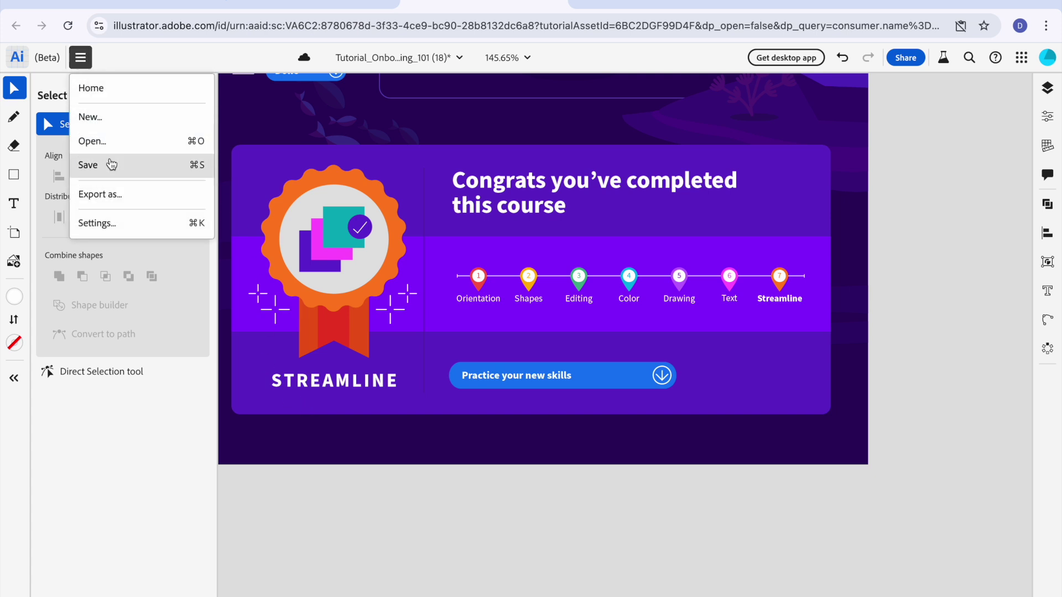
{"action": "left_click", "coordinate": [111, 164]}
Step: Export only the streamline artboard as a 1x PNG named Tutorial_Onboarding_101 (18).png to the Desktop
{"action": "left_click", "coordinate": [80, 57]}
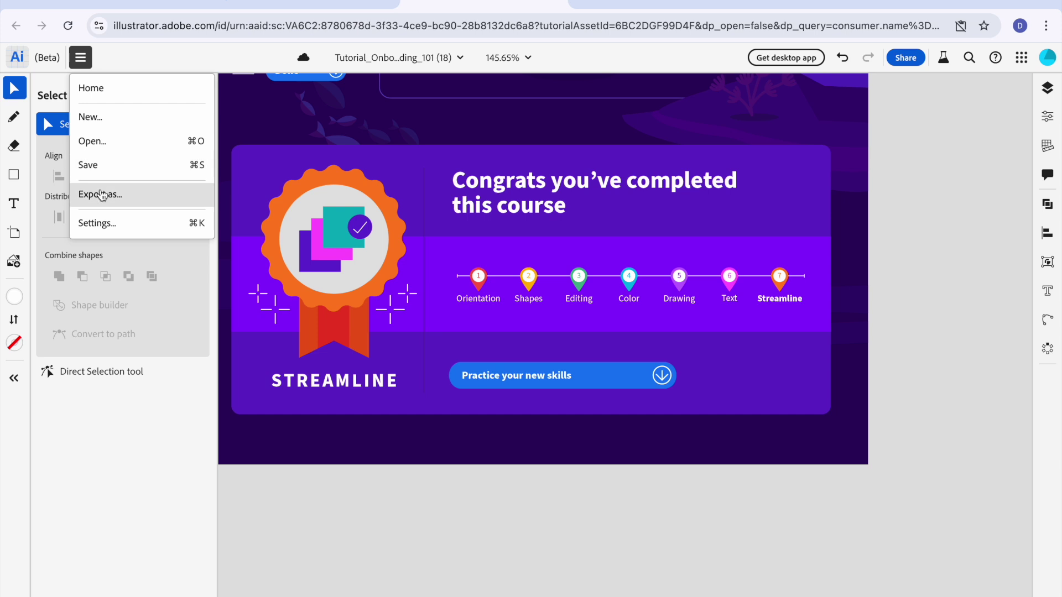
{"action": "left_click", "coordinate": [102, 195]}
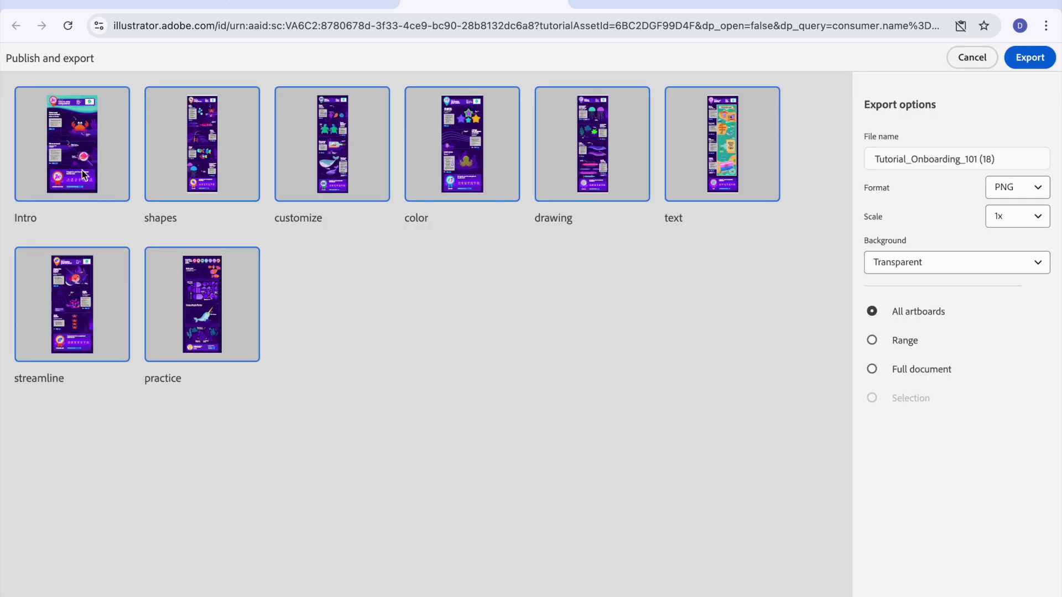
{"action": "left_click", "coordinate": [83, 175]}
{"action": "left_click", "coordinate": [208, 172]}
{"action": "left_click", "coordinate": [322, 167]}
{"action": "left_click", "coordinate": [451, 160]}
{"action": "left_click", "coordinate": [541, 158]}
{"action": "left_click", "coordinate": [695, 156]}
{"action": "left_click", "coordinate": [220, 323]}
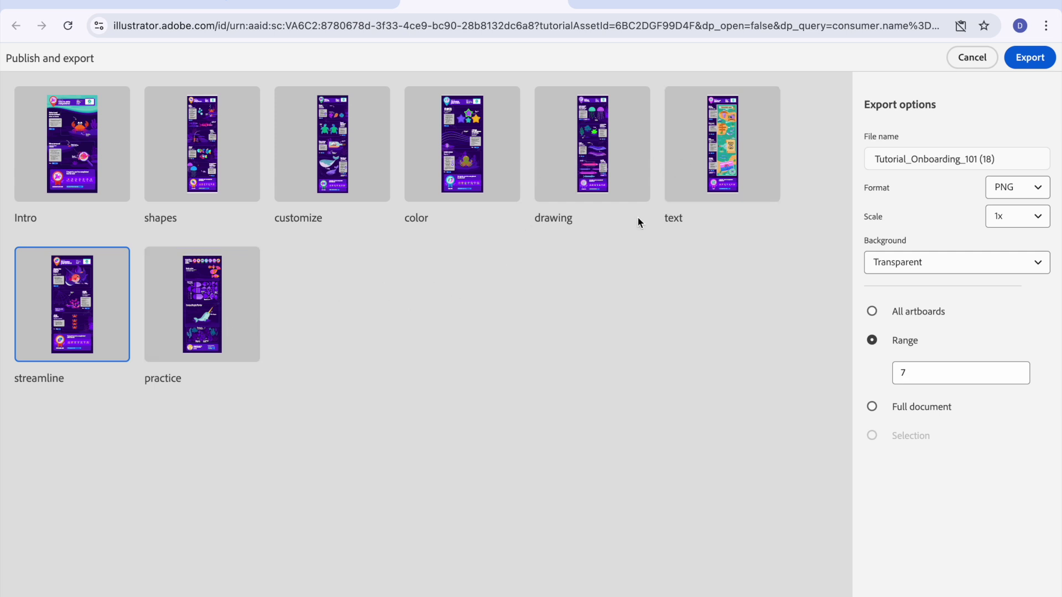
{"action": "left_click", "coordinate": [1030, 58]}
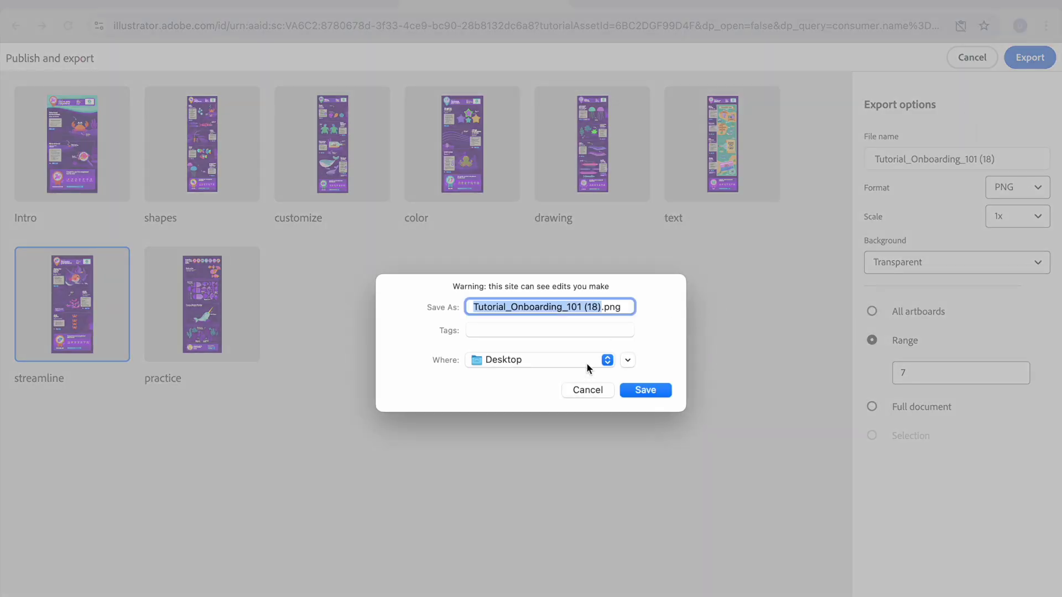
{"action": "left_click", "coordinate": [645, 390]}
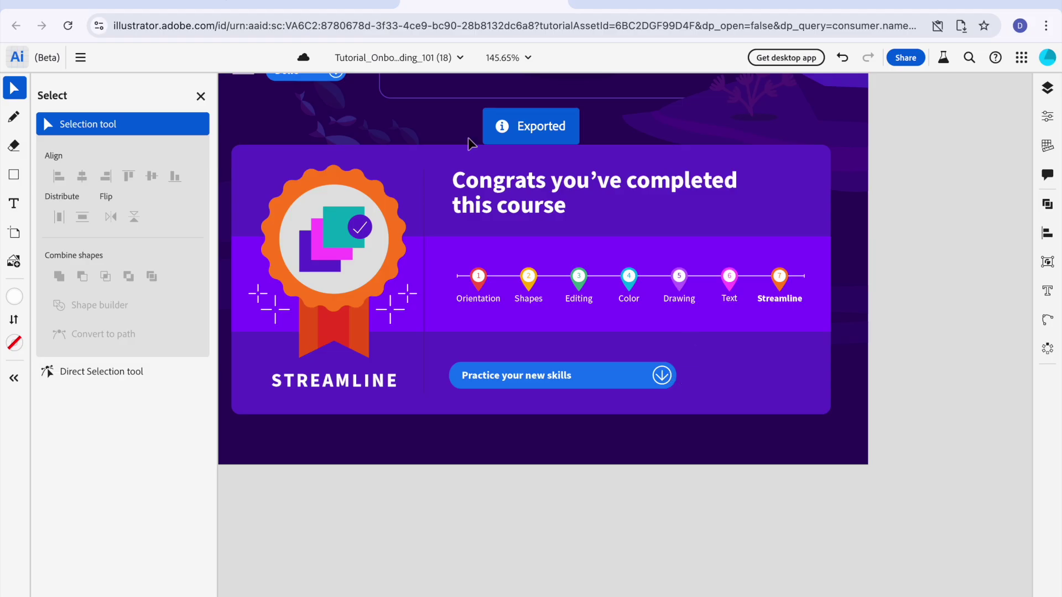
Step: Switch to Google Classroom, open the "Skill: Streamline Your Artwork" assignment and shrink the browser window to expose the desktop
{"action": "left_click", "coordinate": [174, 8]}
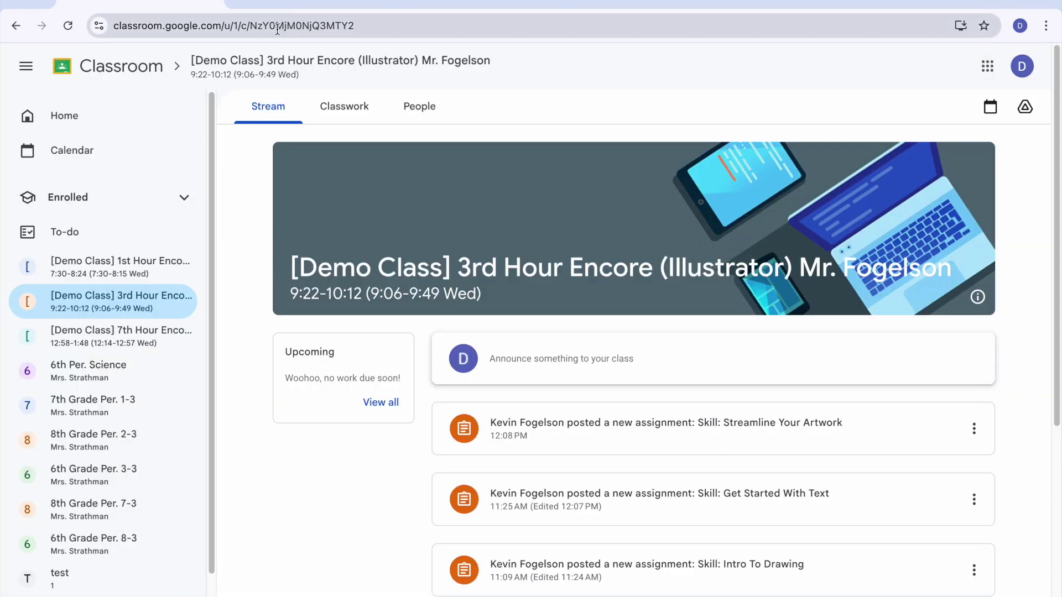
{"action": "left_click", "coordinate": [655, 412]}
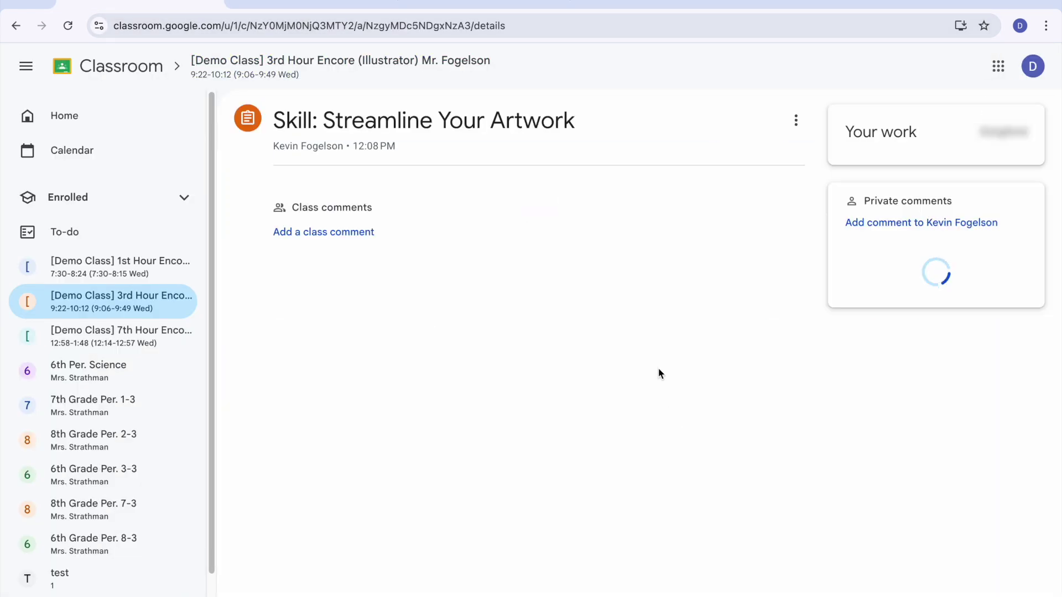
{"action": "left_click", "coordinate": [39, 2]}
Step: Attach Tutorial_Onboarding_101 (18).png from the desktop to the assignment and turn it in
{"action": "left_click", "coordinate": [757, 221]}
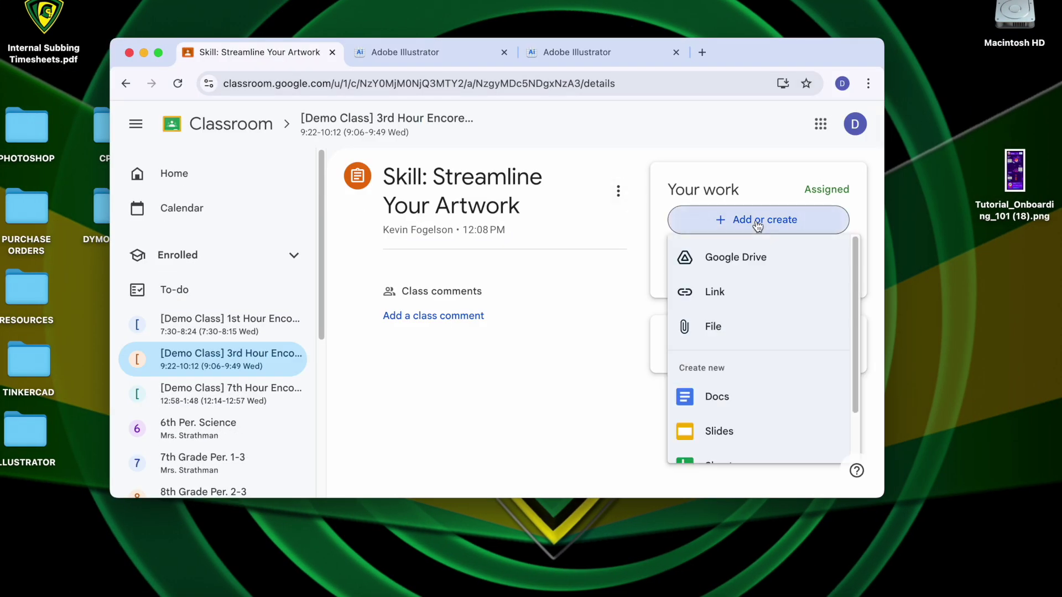
{"action": "left_click", "coordinate": [719, 328]}
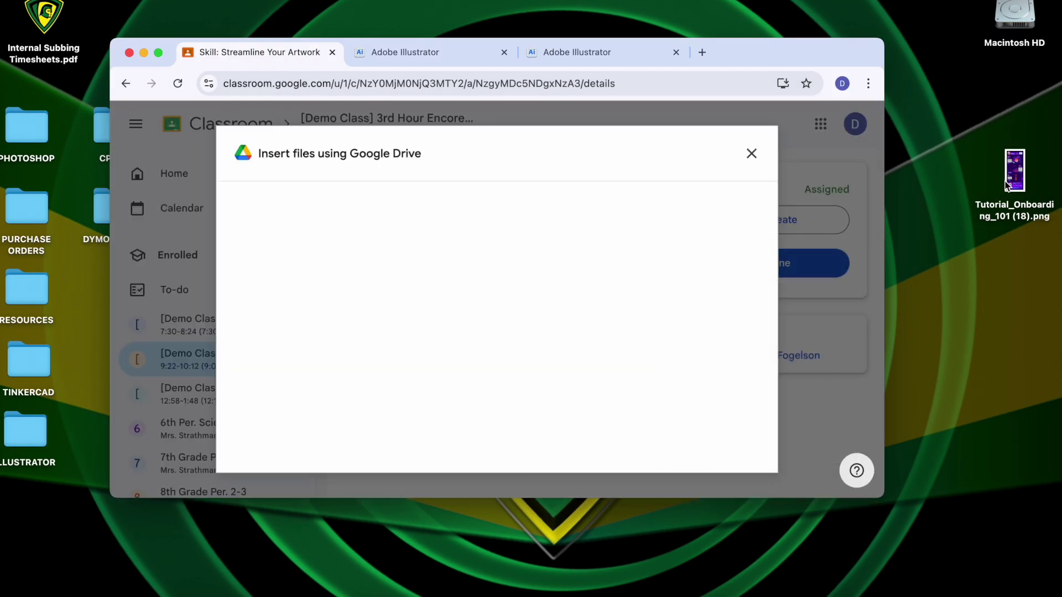
{"action": "left_click_drag", "start_coordinate": [1005, 186], "coordinate": [554, 329]}
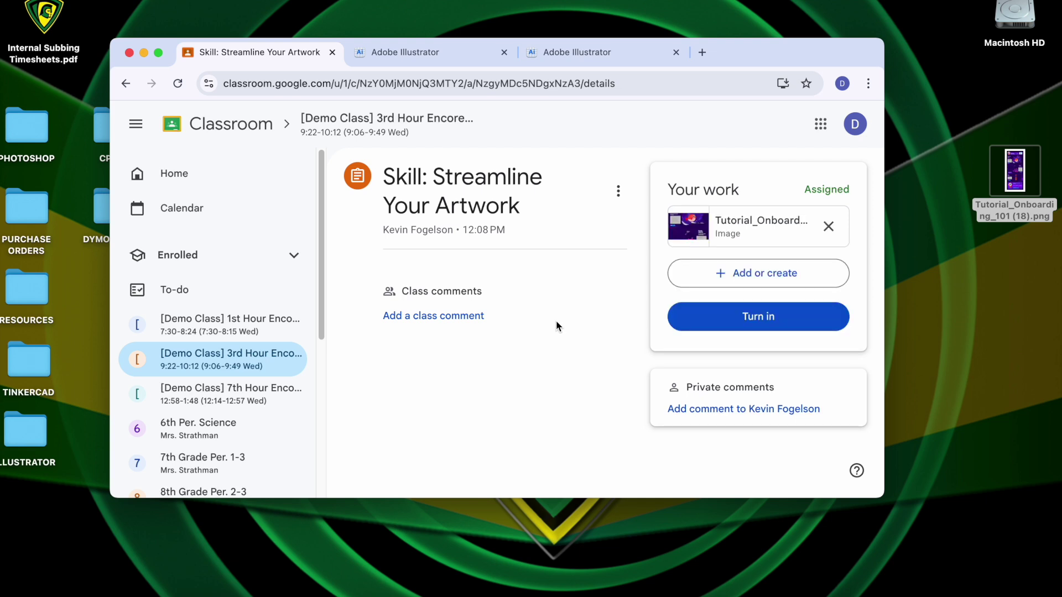
{"action": "left_click", "coordinate": [755, 315]}
{"action": "left_click", "coordinate": [629, 358]}
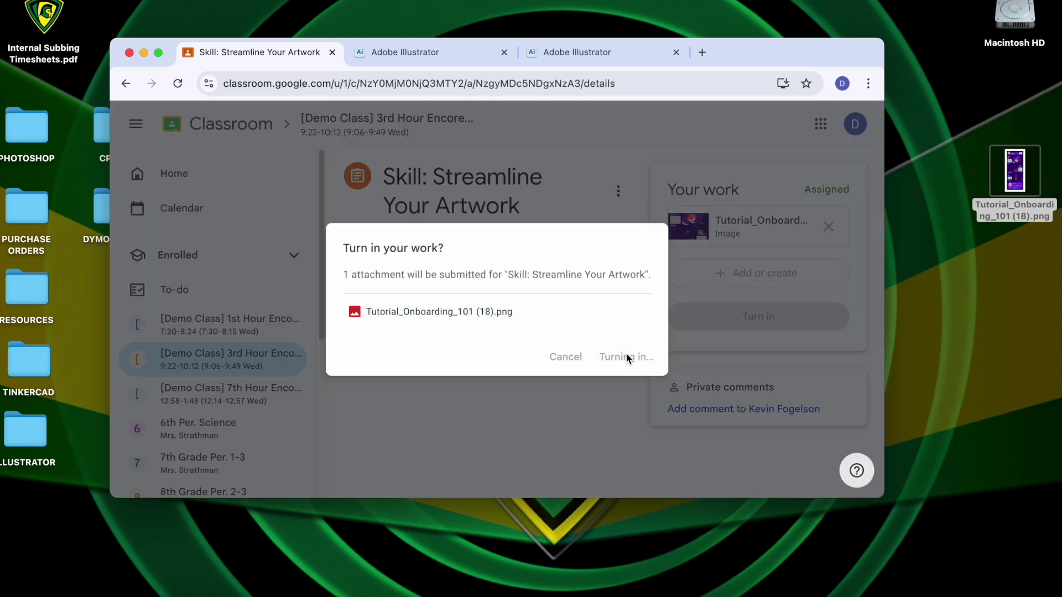